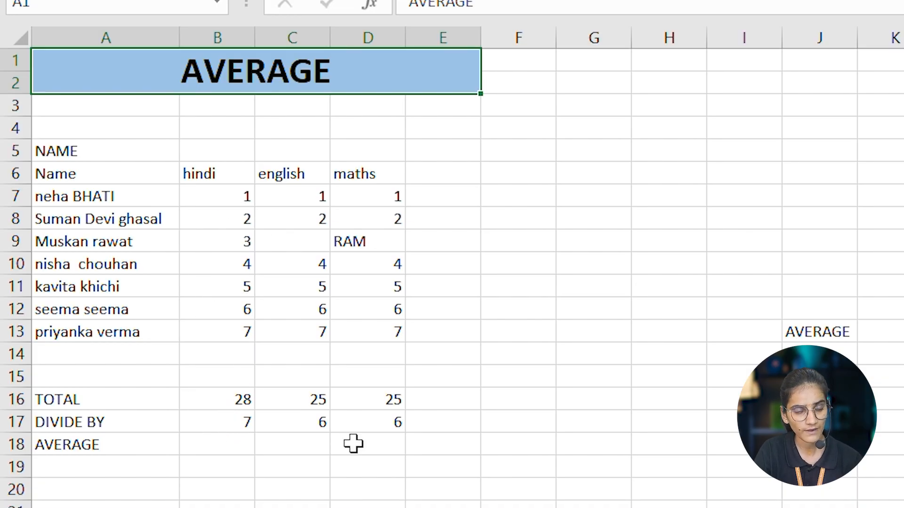
# Calculate the hindi average in cell B18 with the formula =AVERAGE(B7:B13)
pyautogui.click(227, 449)
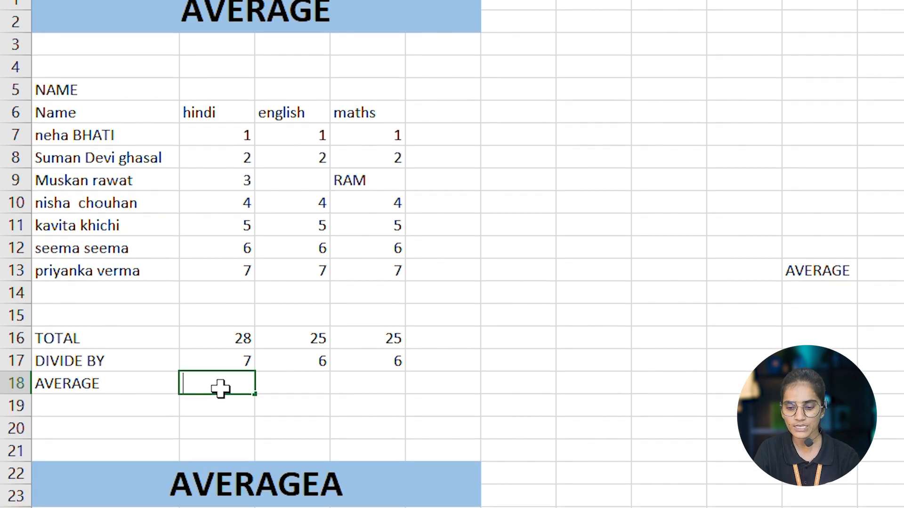
pyautogui.write('=')
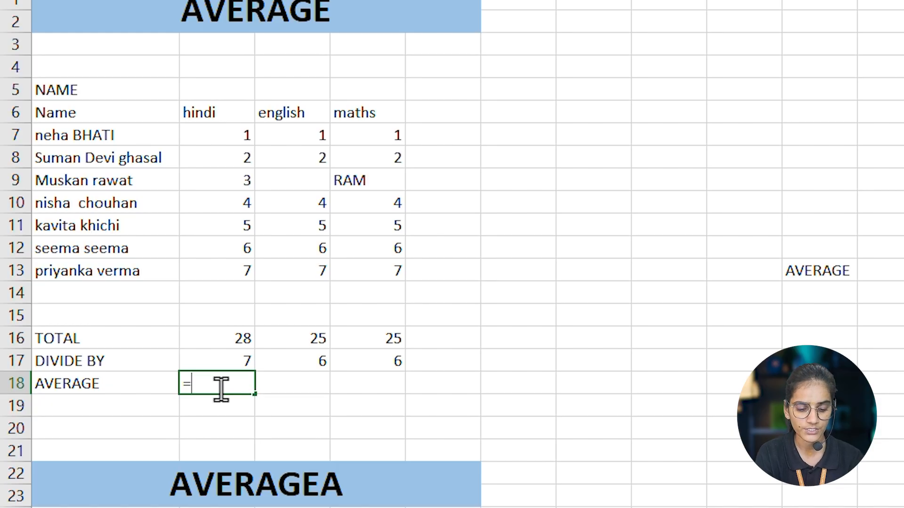
pyautogui.write('av')
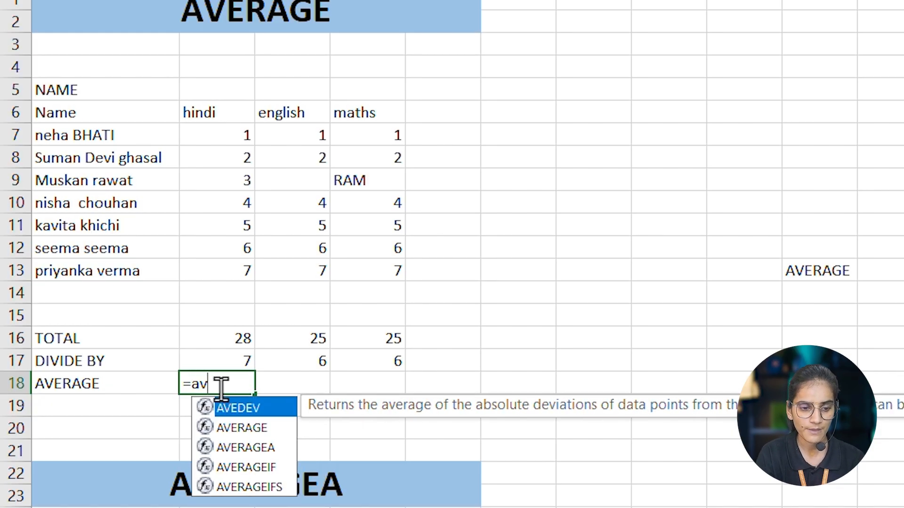
pyautogui.press('Down')
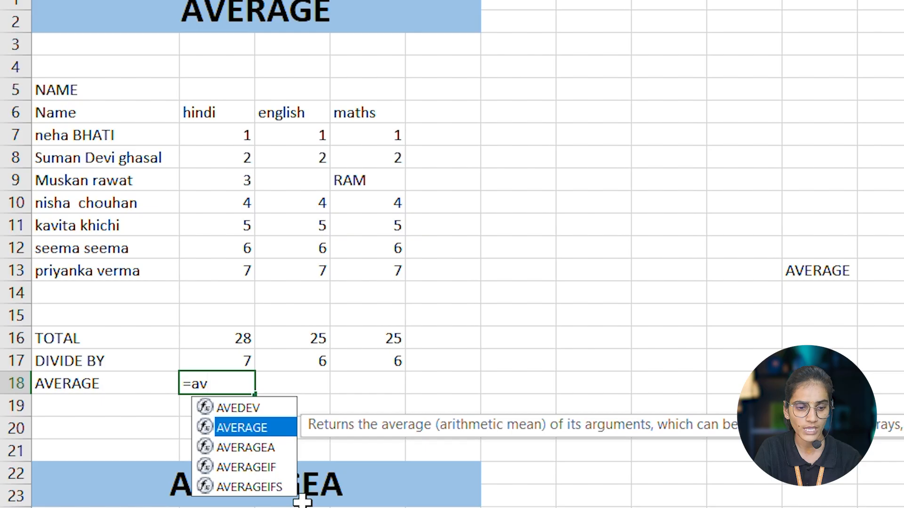
pyautogui.press('Tab')
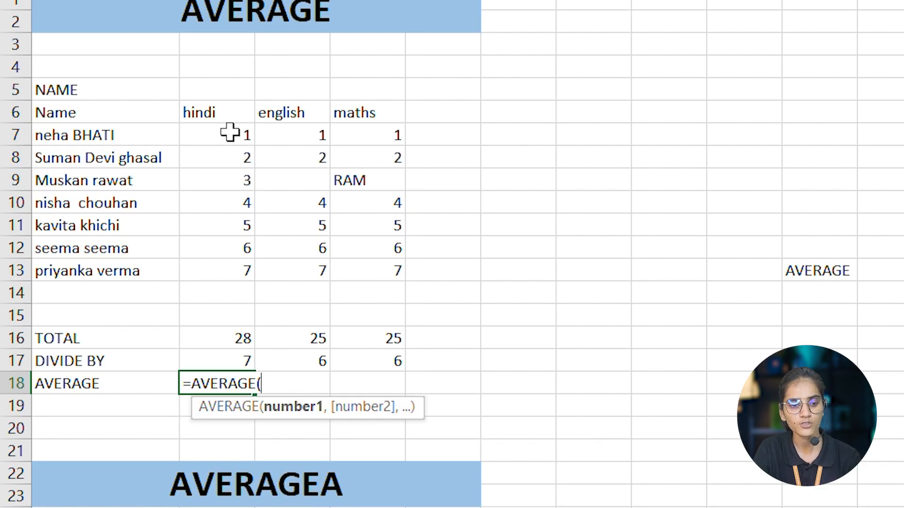
pyautogui.moveTo(229, 133); pyautogui.dragTo(232, 267)
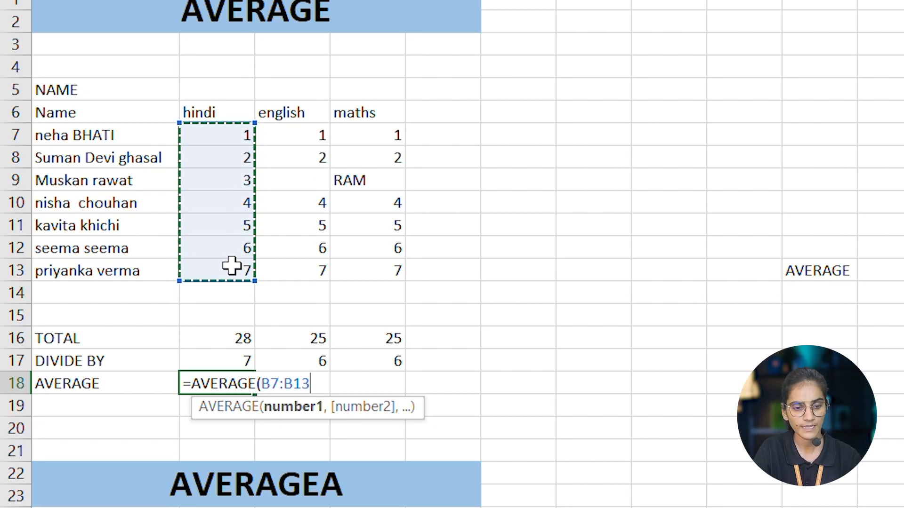
pyautogui.write(')')
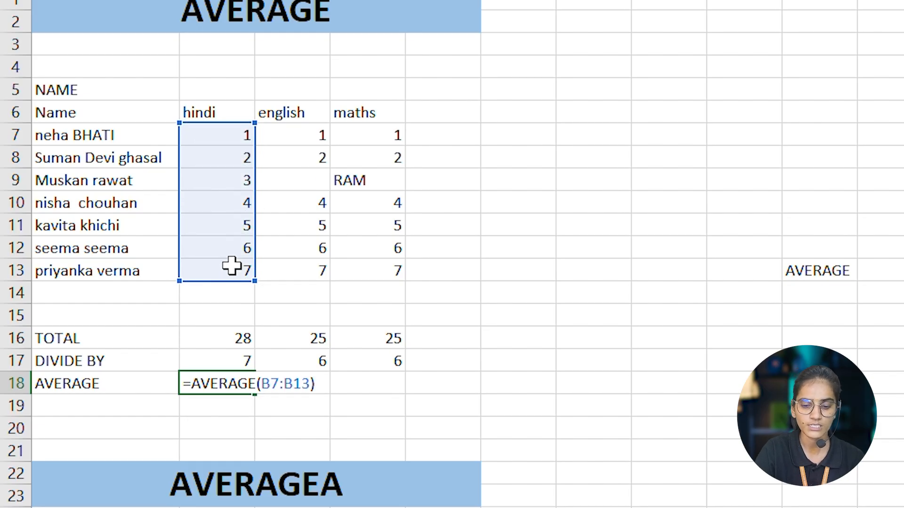
pyautogui.press('Return')
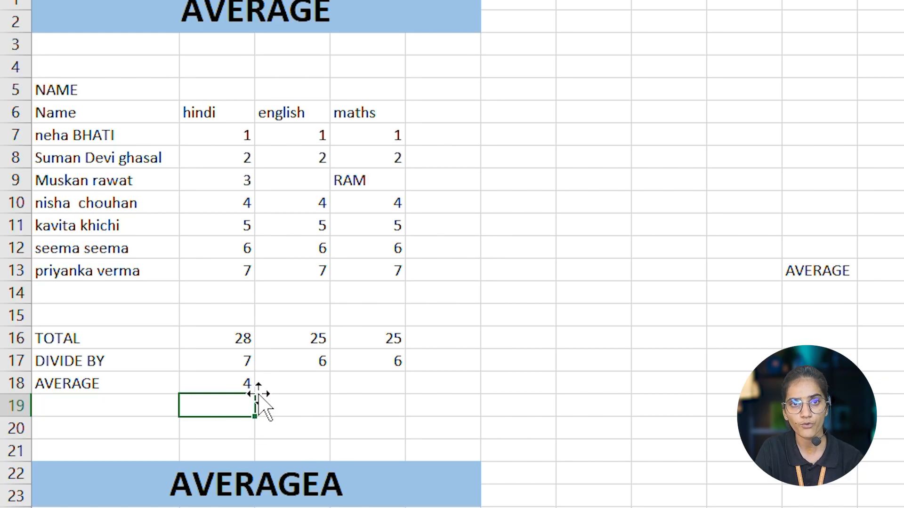
pyautogui.click(232, 383)
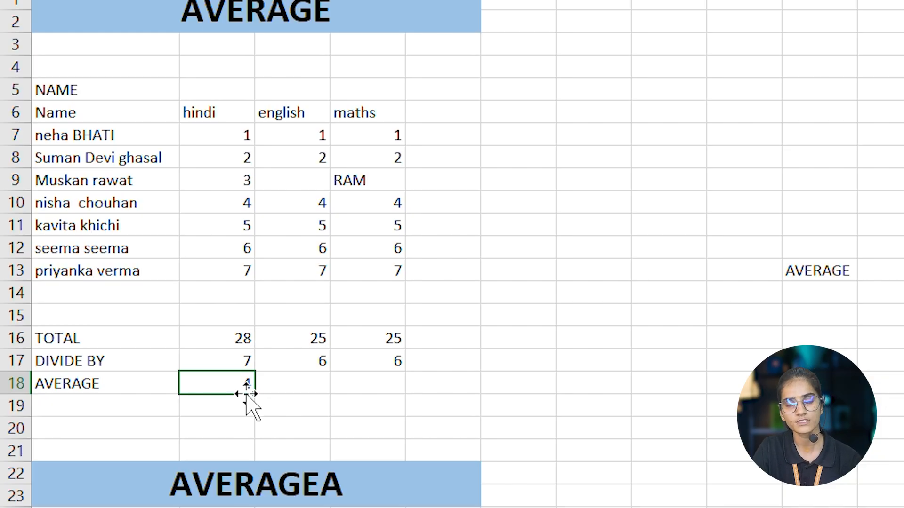
# Calculate the english average in cell C18 with the formula =AVERAGE(C7:C13)
pyautogui.click(317, 384)
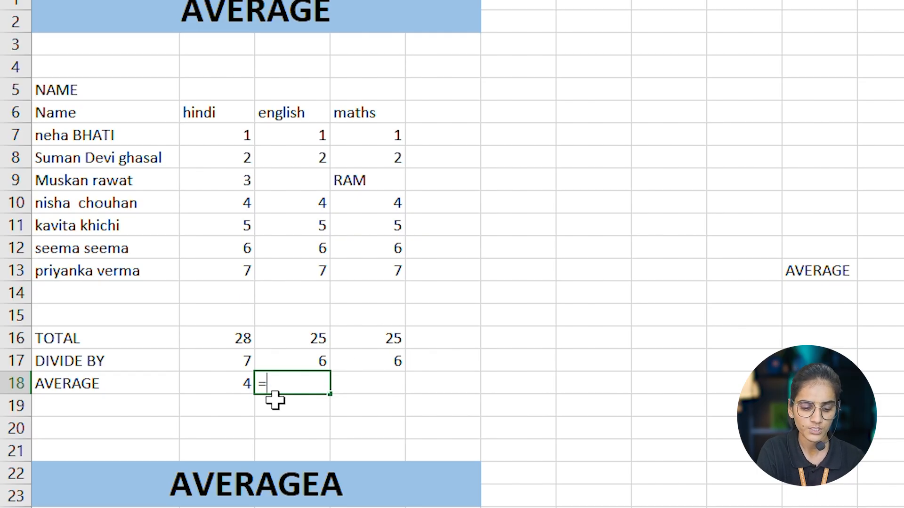
pyautogui.write('av')
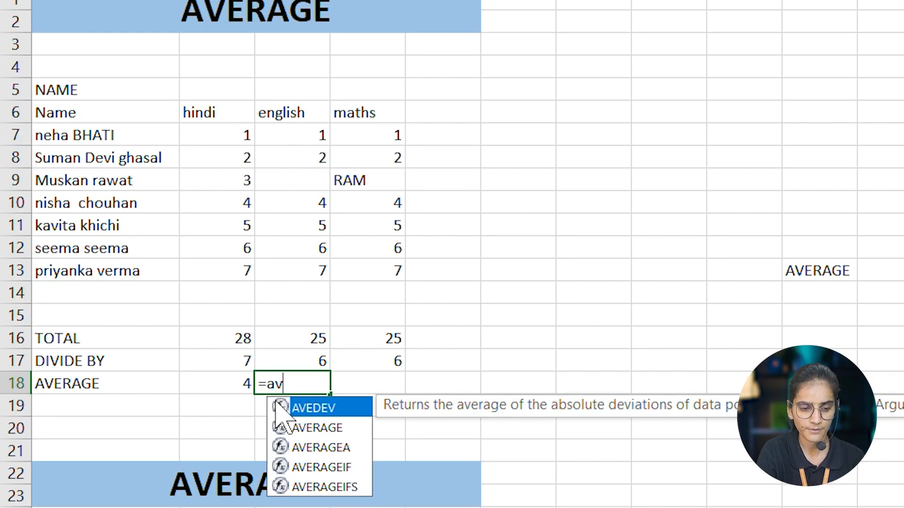
pyautogui.press('Down')
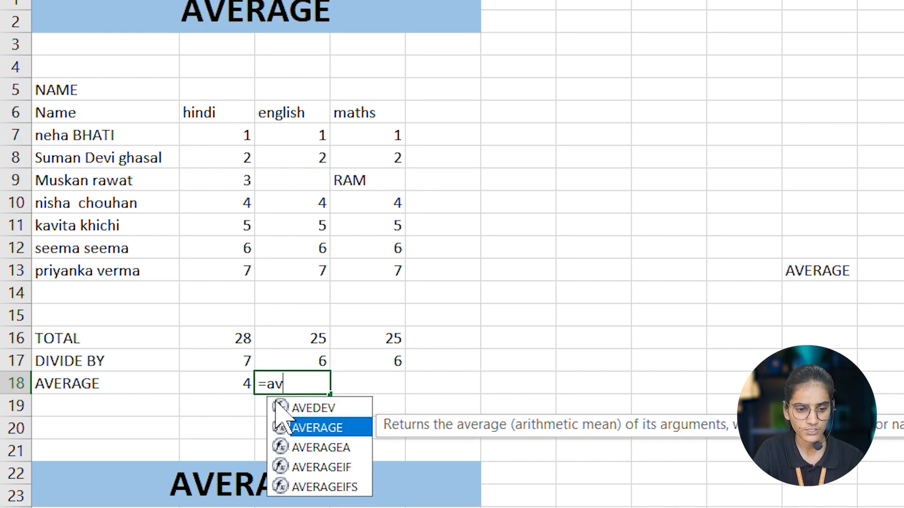
pyautogui.press('Tab')
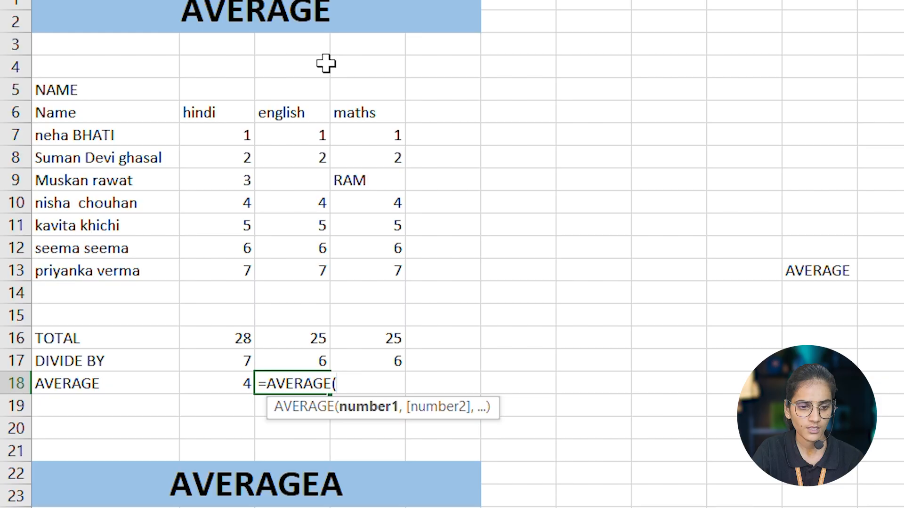
pyautogui.moveTo(306, 130); pyautogui.dragTo(326, 266)
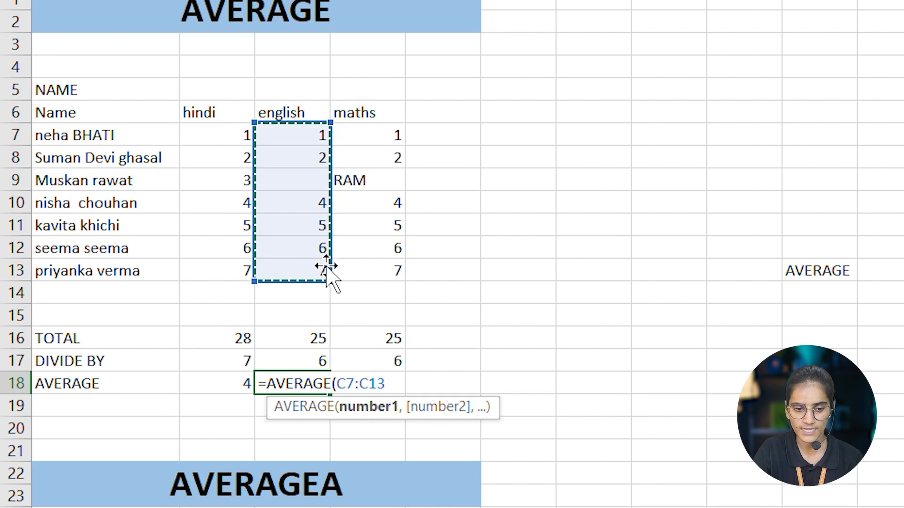
pyautogui.write(')')
pyautogui.press('Return')
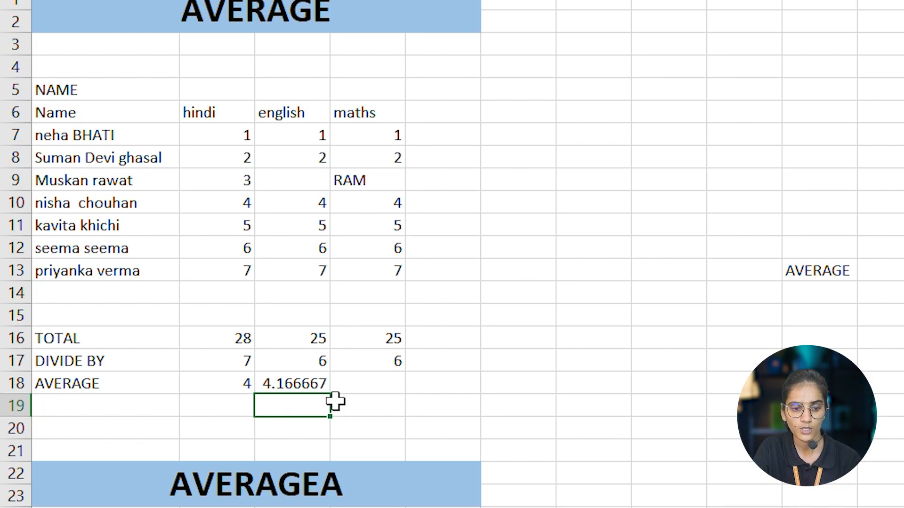
# Calculate the maths average in cell D18 with the formula =AVERAGE(D7:D13)
pyautogui.click(395, 384)
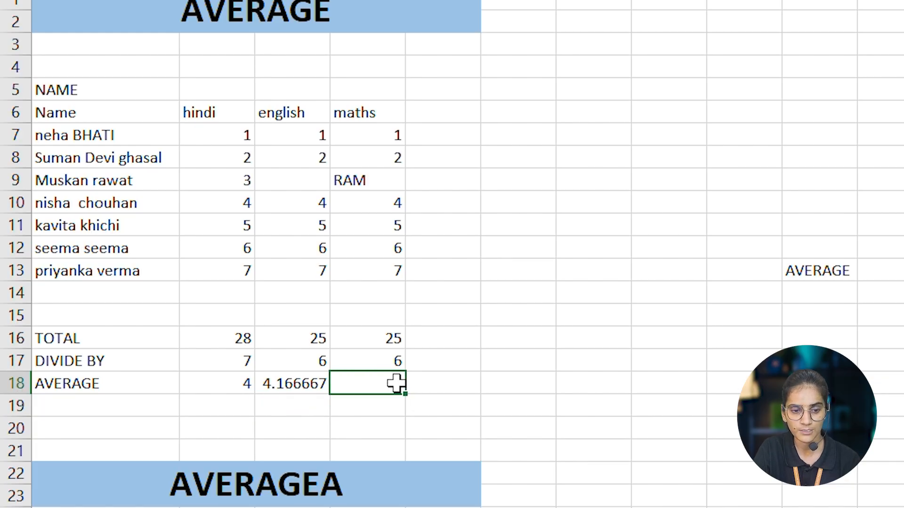
pyautogui.doubleClick(395, 383)
pyautogui.write('=')
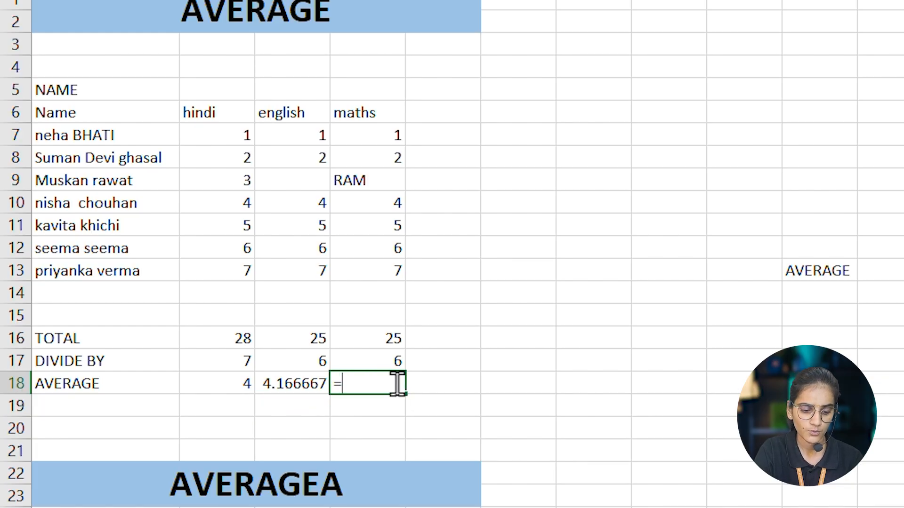
pyautogui.write('av')
pyautogui.press('Down')
pyautogui.press('Down')
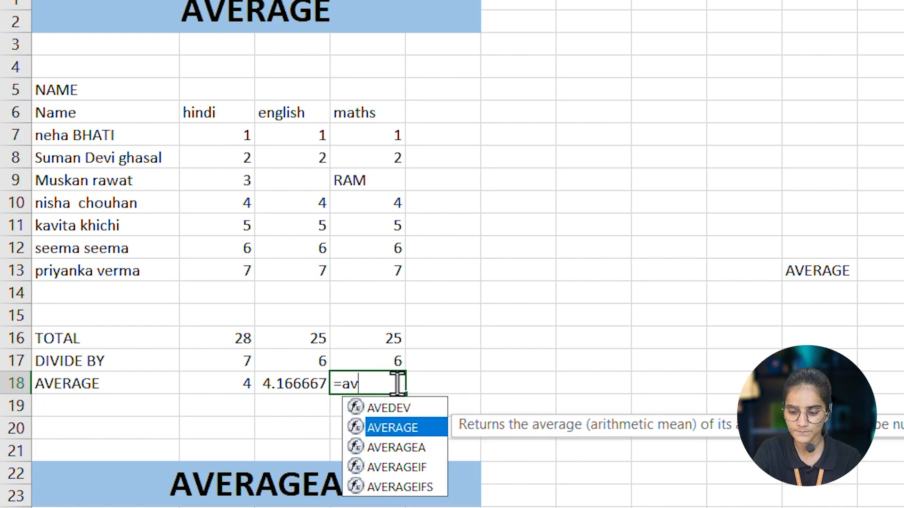
pyautogui.press('Up')
pyautogui.press('Tab')
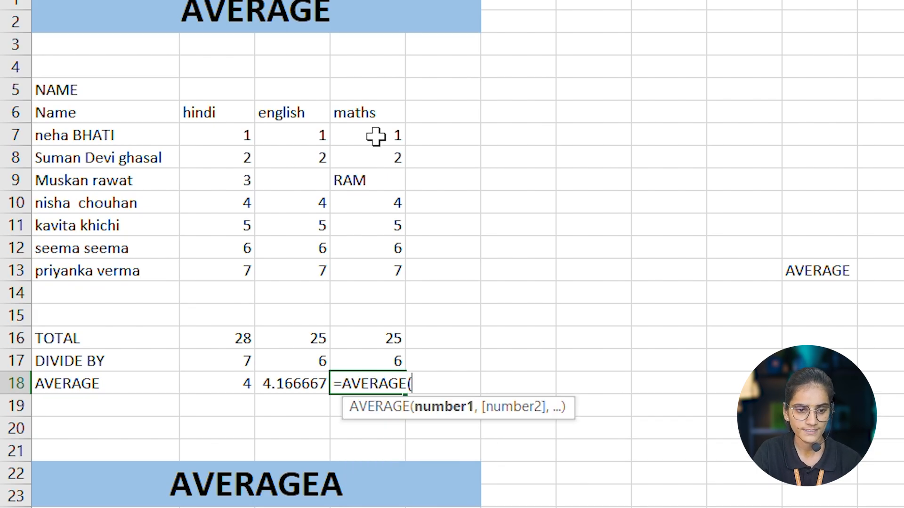
pyautogui.moveTo(375, 137); pyautogui.dragTo(389, 277)
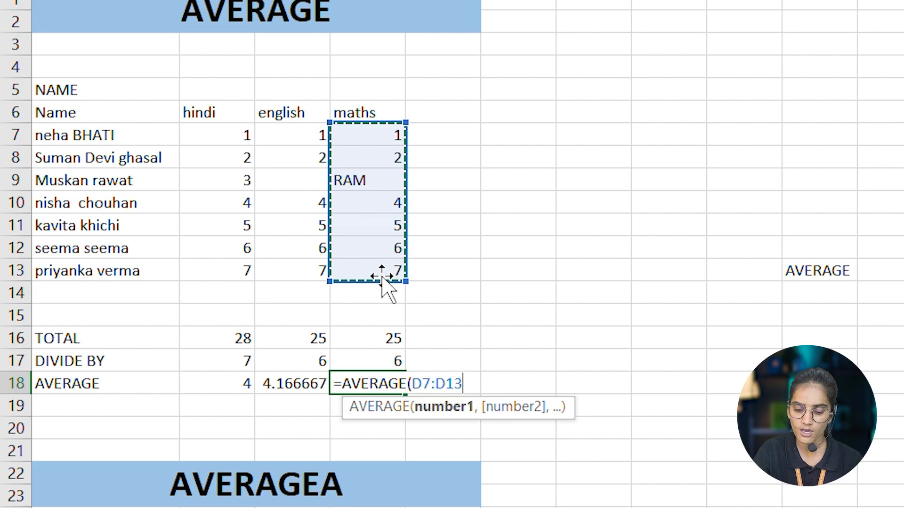
pyautogui.write(')')
pyautogui.press('Return')
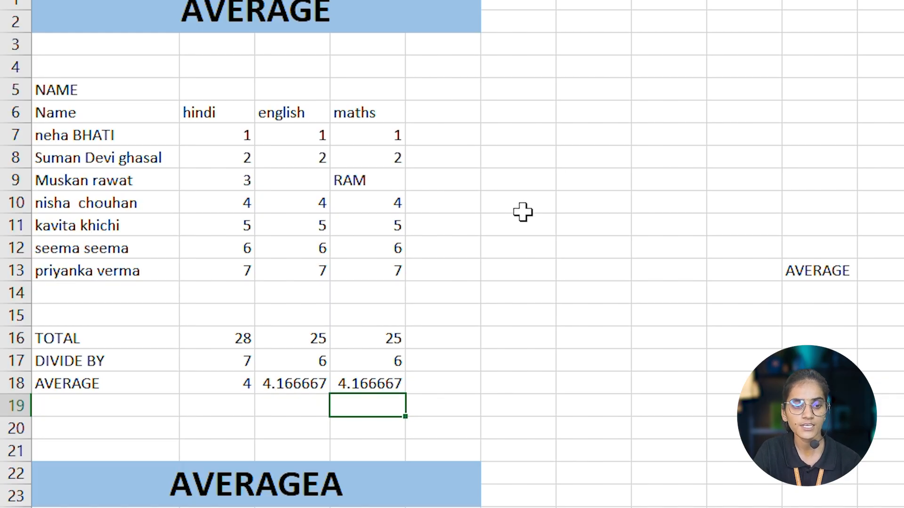
pyautogui.click(297, 183)
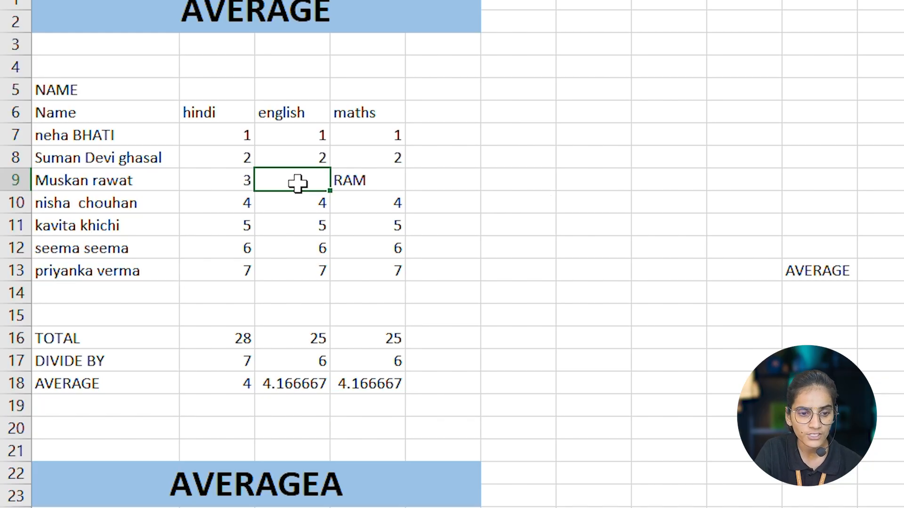
pyautogui.click(377, 178)
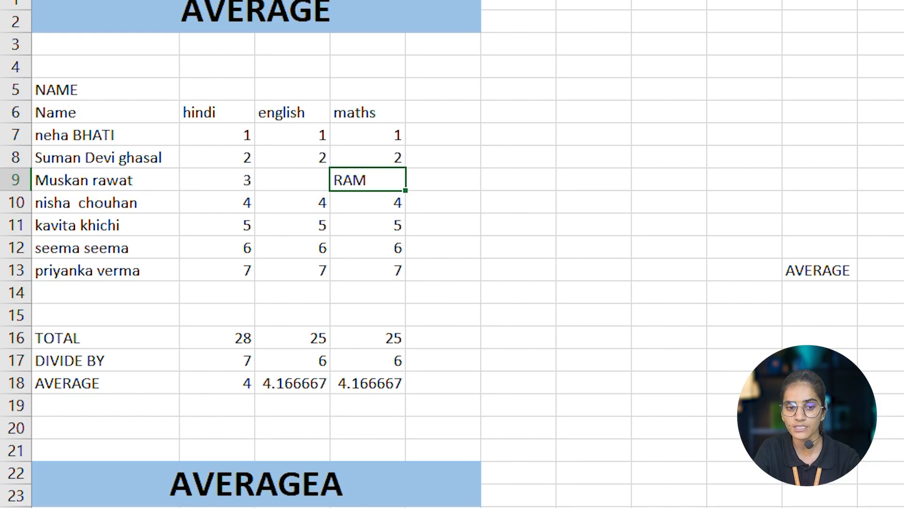
pyautogui.click(627, 244)
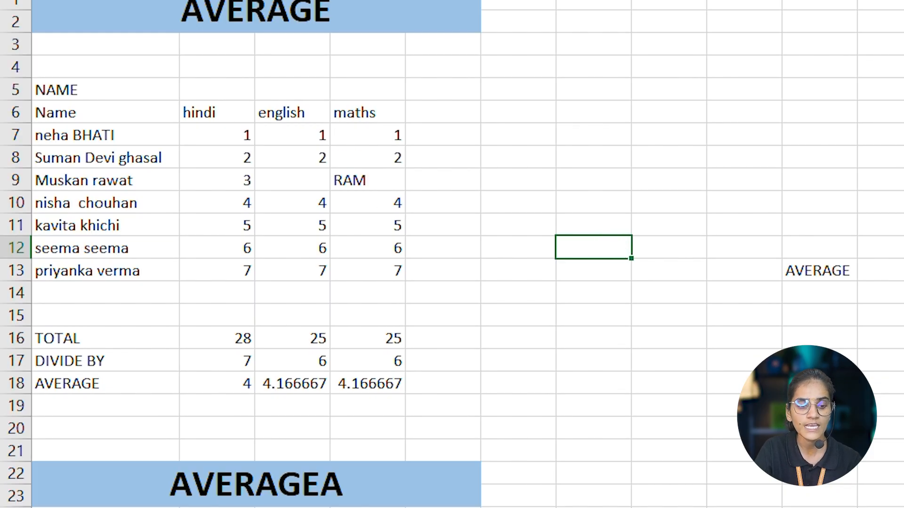
# In the AVERAGEA table, calculate the hindi average in cell B38 using AVERAGEA over the range B27:B33
pyautogui.scroll(-2, 172, 412)
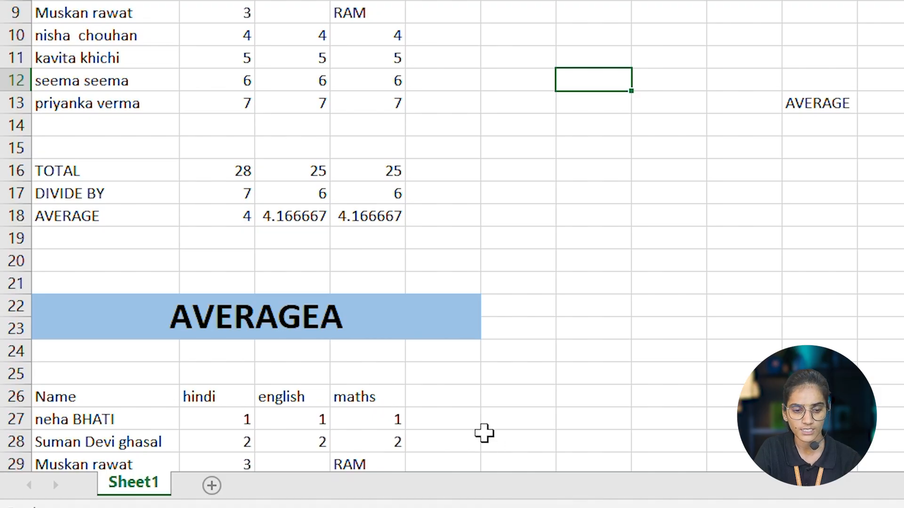
pyautogui.click(483, 415)
pyautogui.press('Down')
pyautogui.press('Down')
pyautogui.press('Down')
pyautogui.press('Down')
pyautogui.press('Down')
pyautogui.press('Down')
pyautogui.press('Down')
pyautogui.press('Down')
pyautogui.press('Down')
pyautogui.press('Down')
pyautogui.press('Down')
pyautogui.press('Down')
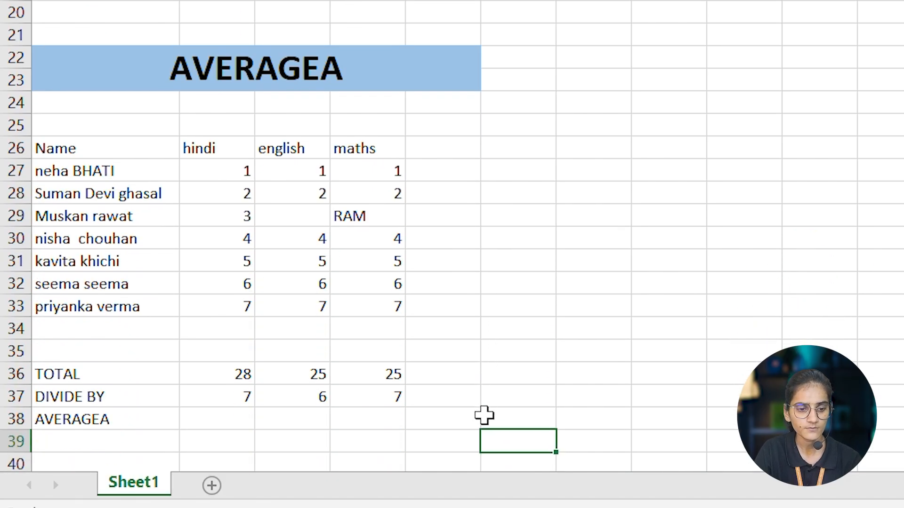
pyautogui.click(225, 418)
pyautogui.doubleClick(225, 417)
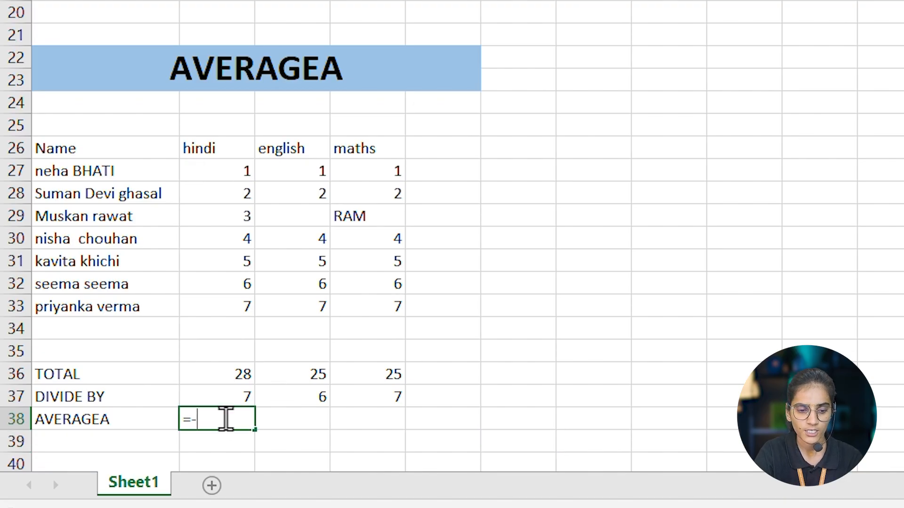
pyautogui.write('=')
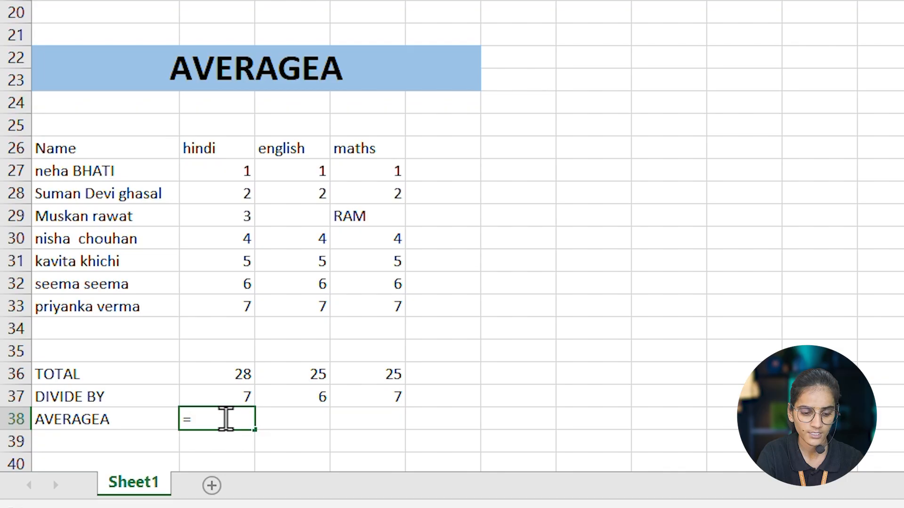
pyautogui.write('av')
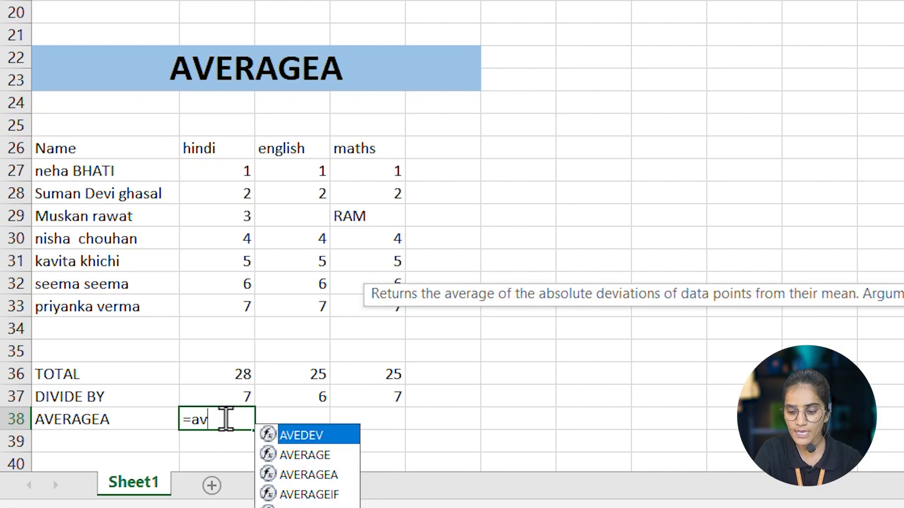
pyautogui.press('Down')
pyautogui.press('Down')
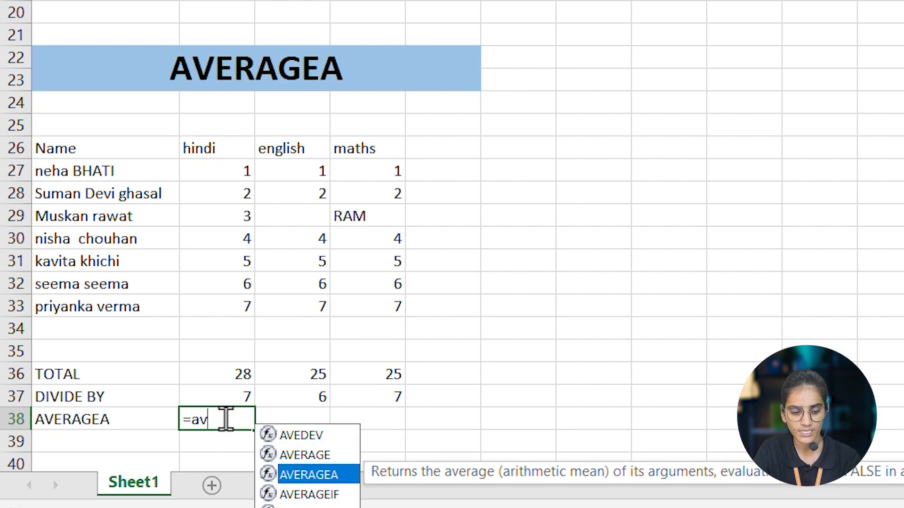
pyautogui.press('Tab')
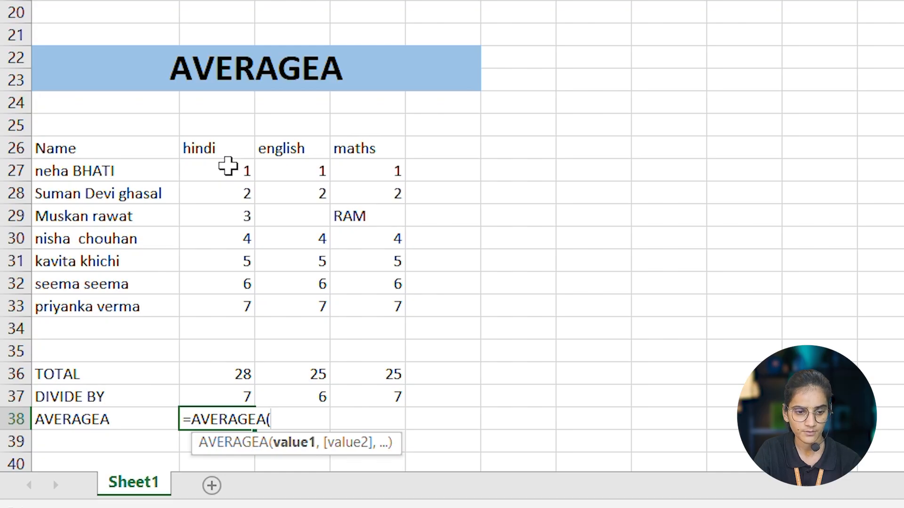
pyautogui.moveTo(228, 165); pyautogui.dragTo(248, 303)
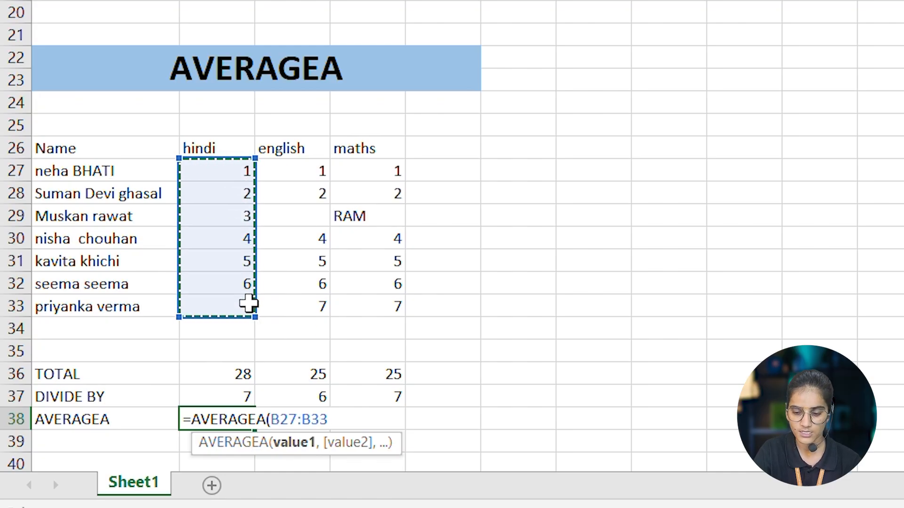
pyautogui.press('Return')
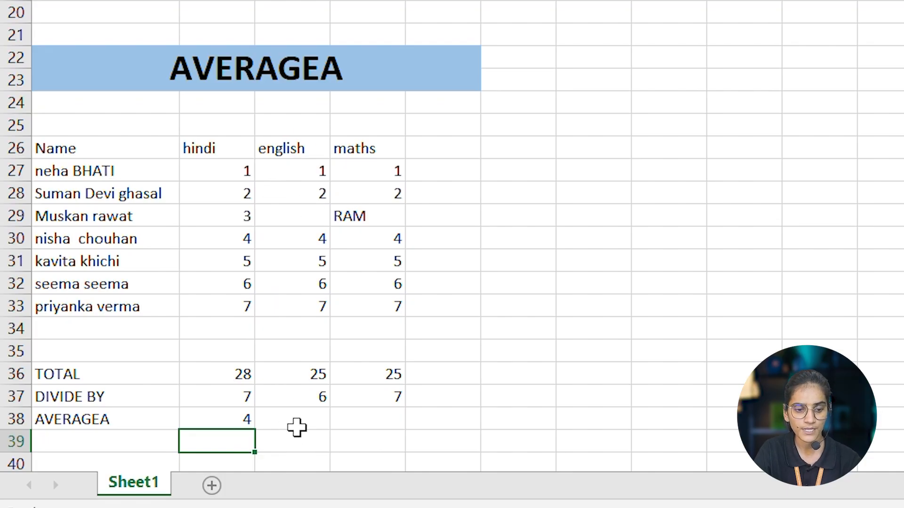
# Calculate the english average in cell C38 using AVERAGEA over the range C27:C33
pyautogui.click(299, 424)
pyautogui.doubleClick(299, 423)
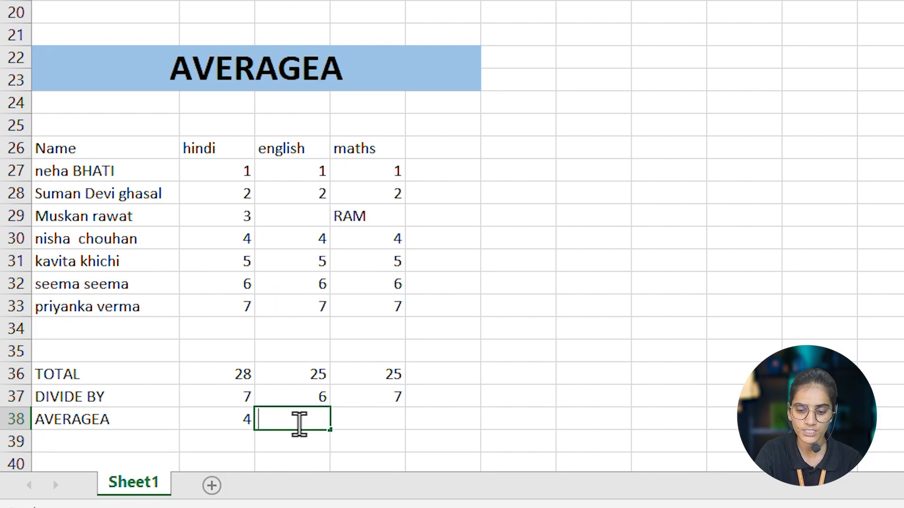
pyautogui.write('=av')
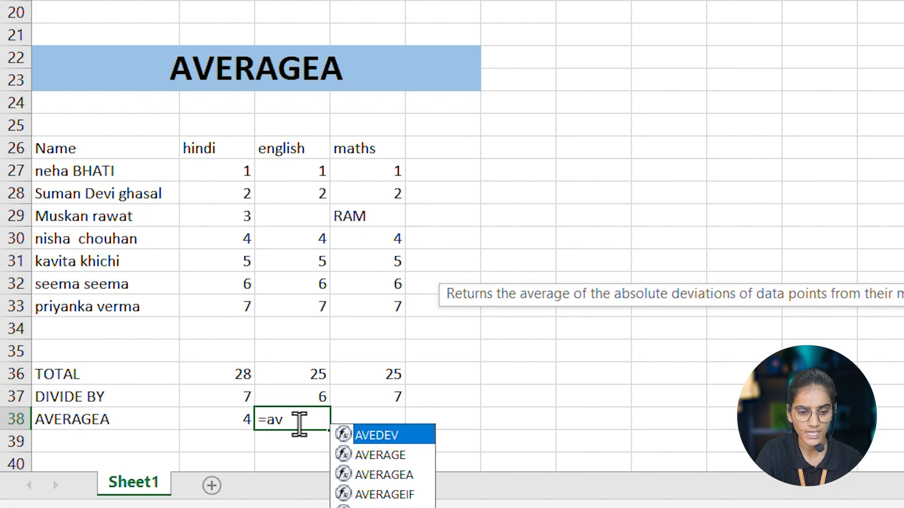
pyautogui.press('Down')
pyautogui.press('Down')
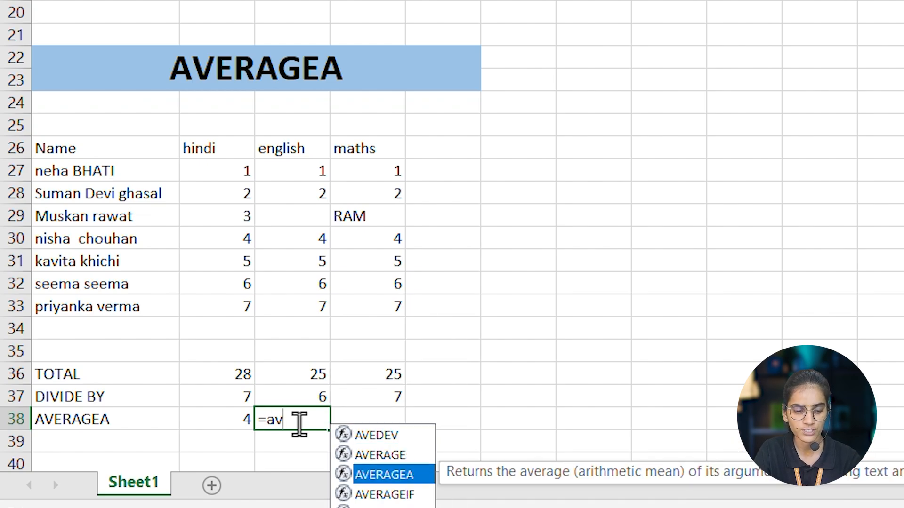
pyautogui.press('Tab')
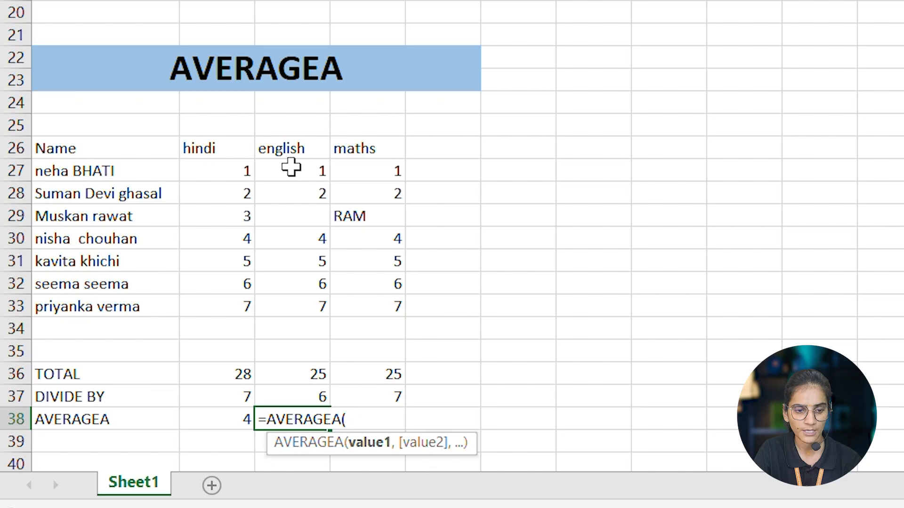
pyautogui.moveTo(291, 167); pyautogui.dragTo(318, 306)
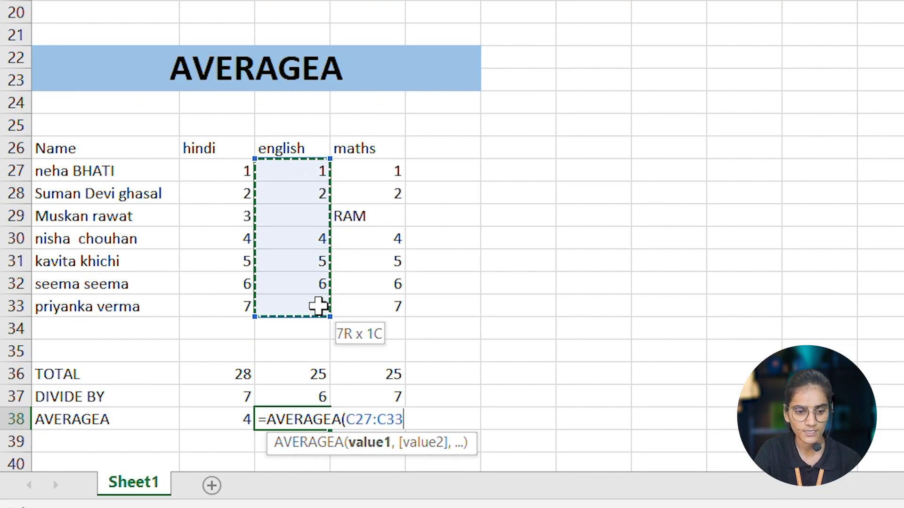
pyautogui.press('Return')
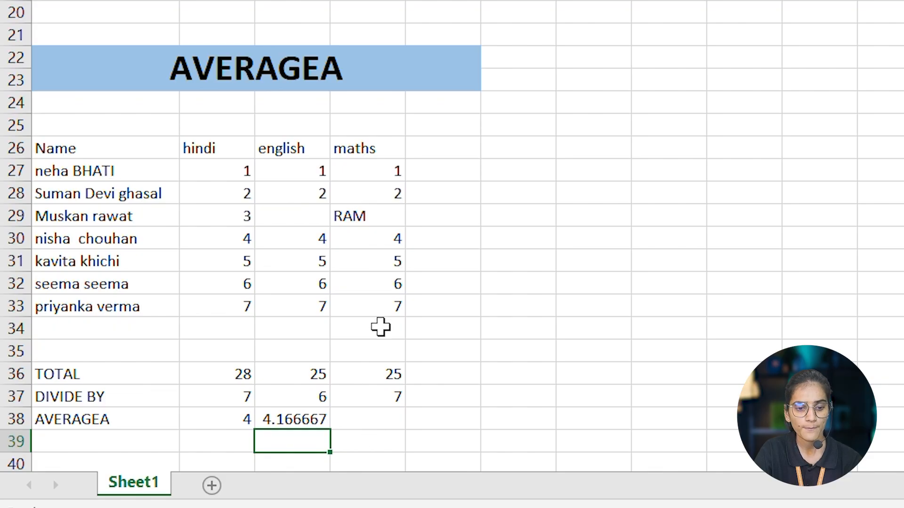
# Calculate the maths average in cell D38 using AVERAGEA over the range D27:D33
pyautogui.click(373, 419)
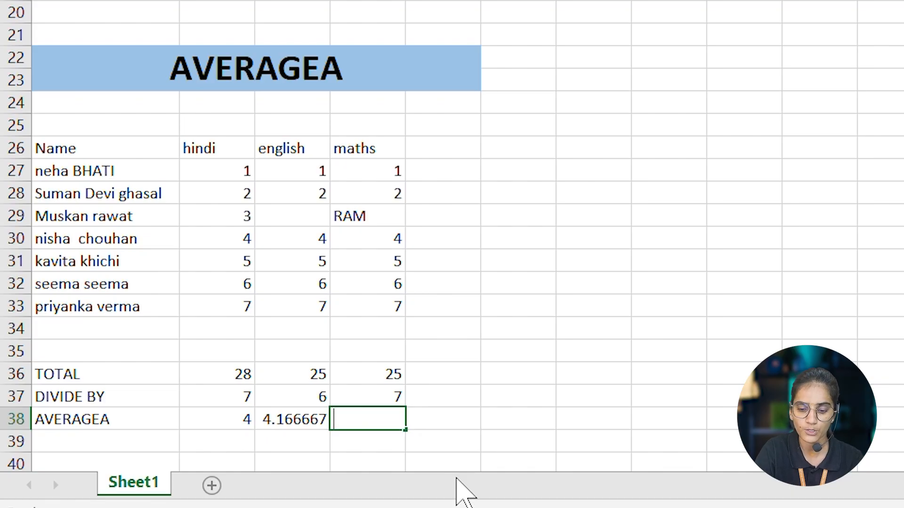
pyautogui.write('av')
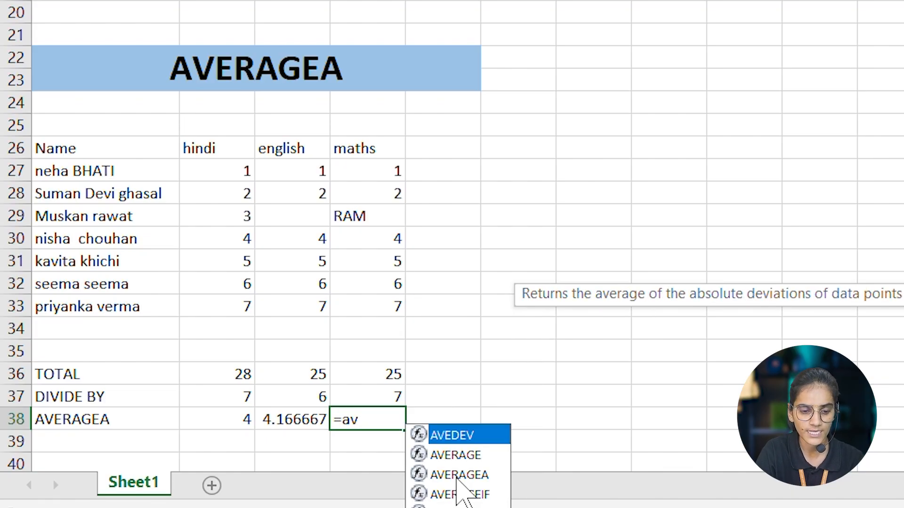
pyautogui.press('Down')
pyautogui.press('Down')
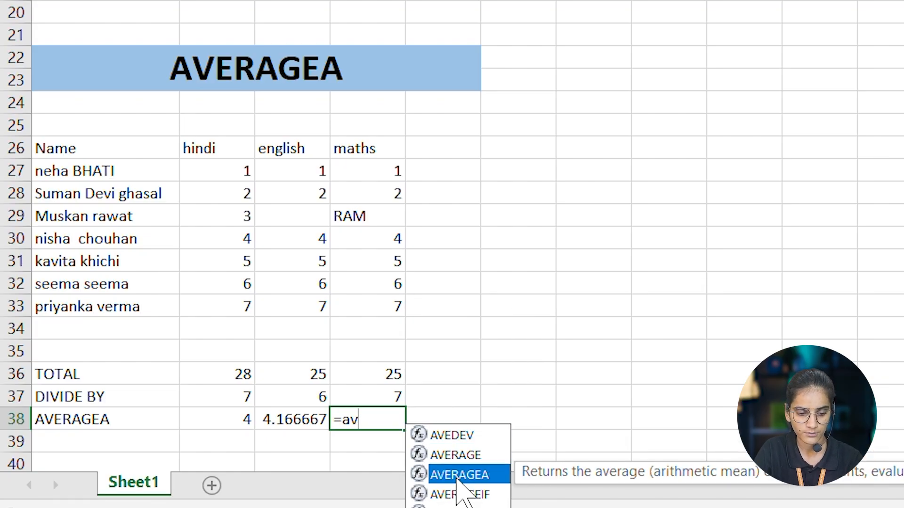
pyautogui.press('Tab')
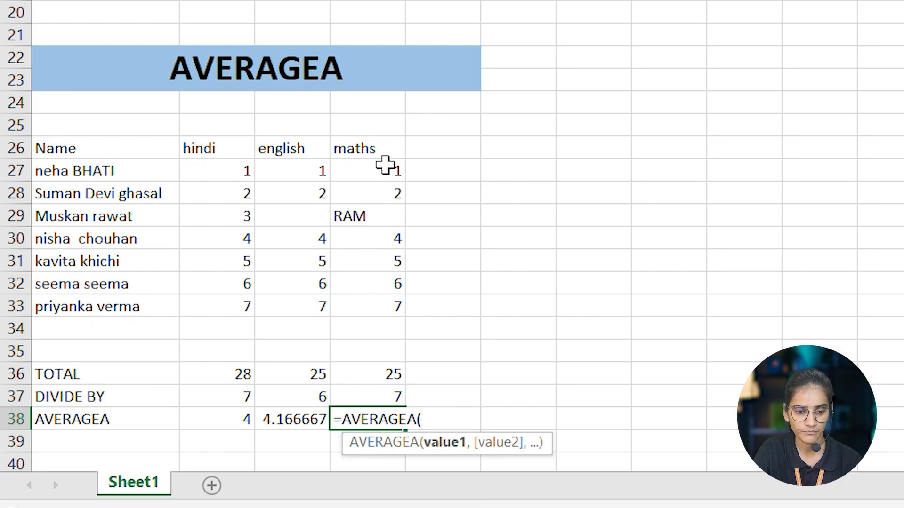
pyautogui.moveTo(385, 165); pyautogui.dragTo(397, 320)
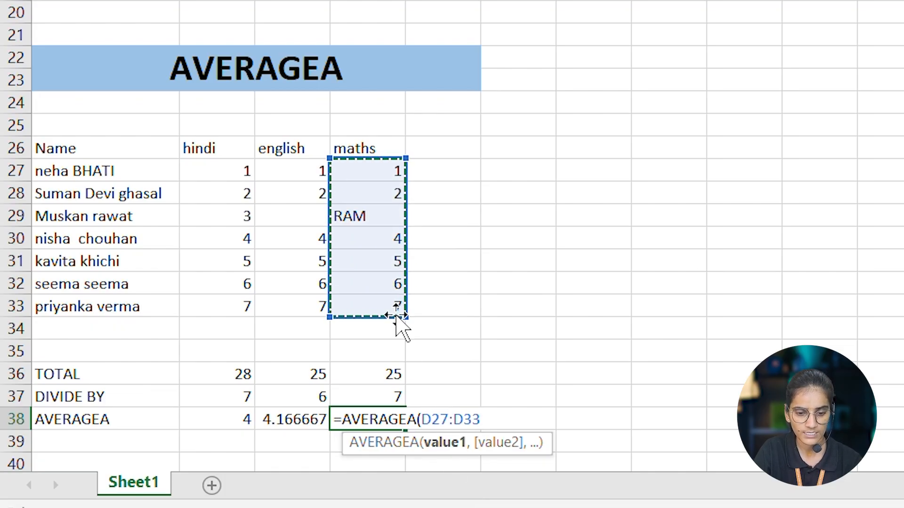
pyautogui.press('Return')
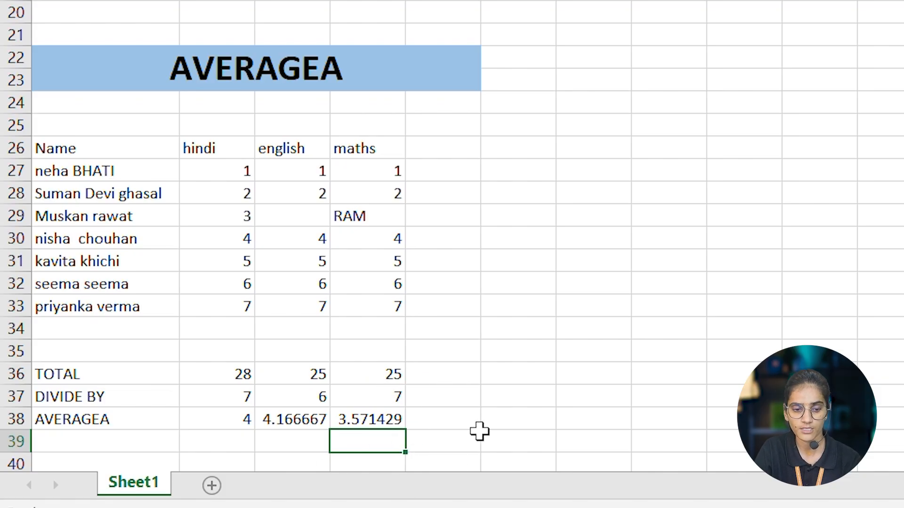
# In the AVERAGEIF table, total the hindi marks in cell B53 with =SUM(B45:B49) and enter 5 as the divisor in B54
pyautogui.click(636, 328)
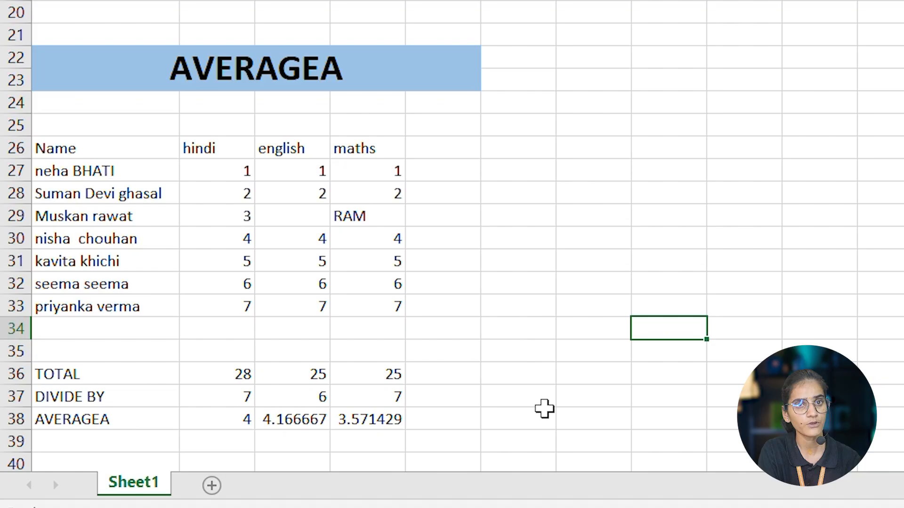
pyautogui.press('Down')
pyautogui.press('Down')
pyautogui.press('Down')
pyautogui.press('Down')
pyautogui.press('Down')
pyautogui.press('Down')
pyautogui.press('Down')
pyautogui.press('Down')
pyautogui.press('Down')
pyautogui.press('Down')
pyautogui.press('Down')
pyautogui.press('Down')
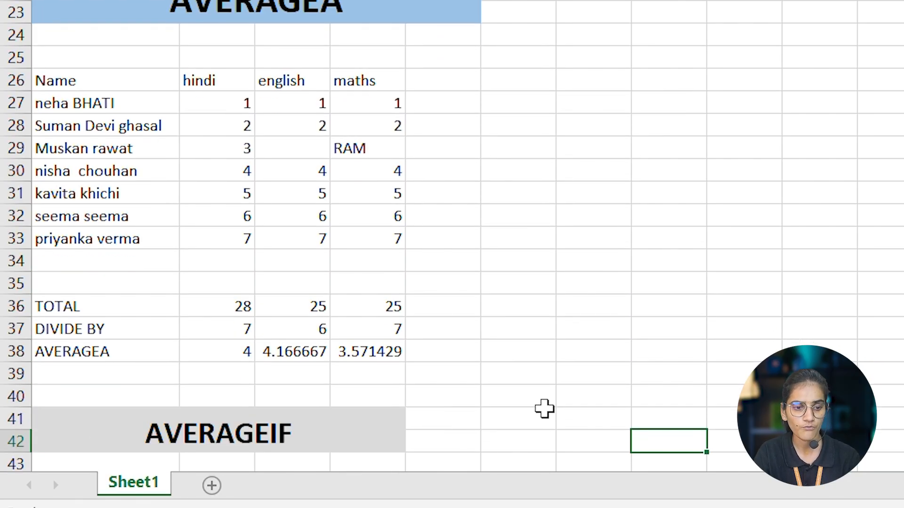
pyautogui.press('Down')
pyautogui.press('Down')
pyautogui.press('Down')
pyautogui.press('Down')
pyautogui.press('Down')
pyautogui.press('Down')
pyautogui.press('Down')
pyautogui.press('Down')
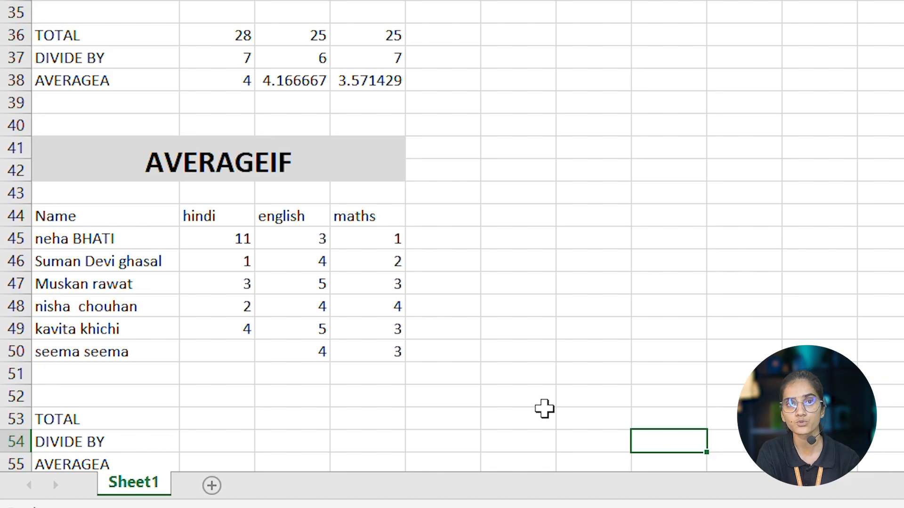
pyautogui.click(226, 415)
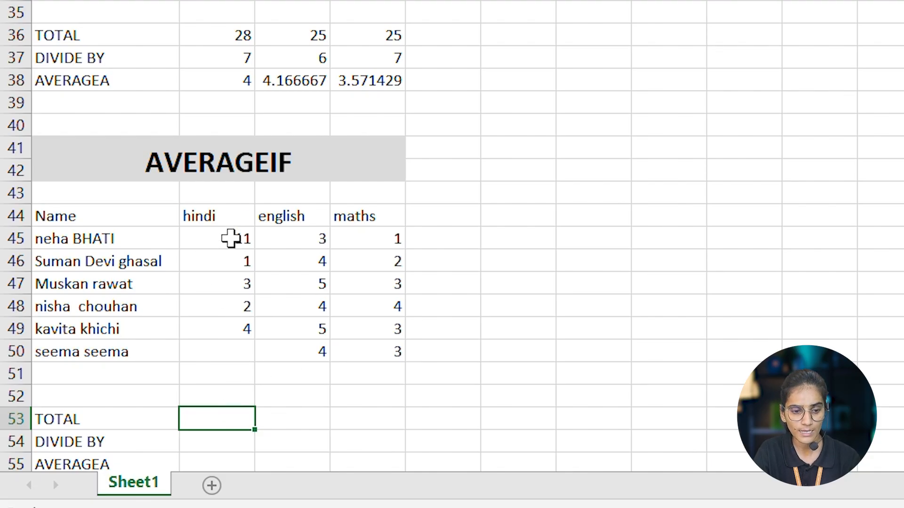
pyautogui.write('sum')
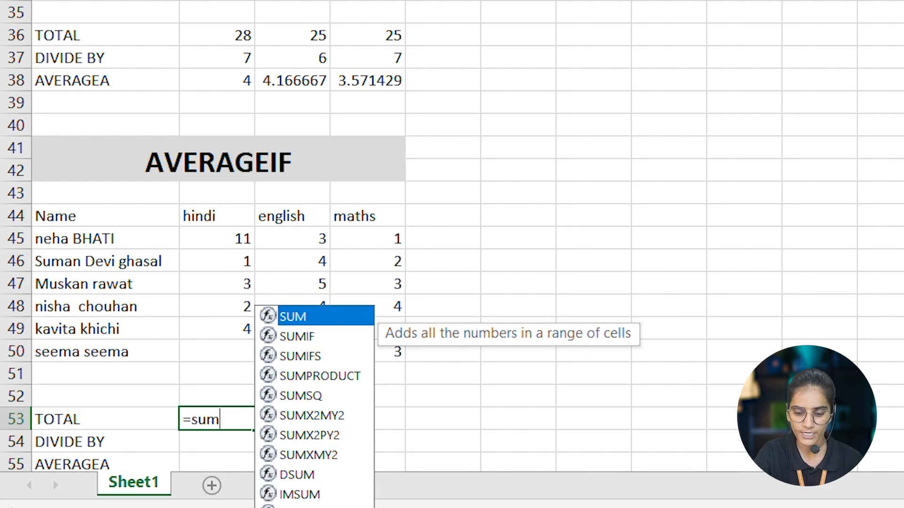
pyautogui.write('(')
pyautogui.moveTo(228, 239); pyautogui.dragTo(231, 330)
pyautogui.write(')')
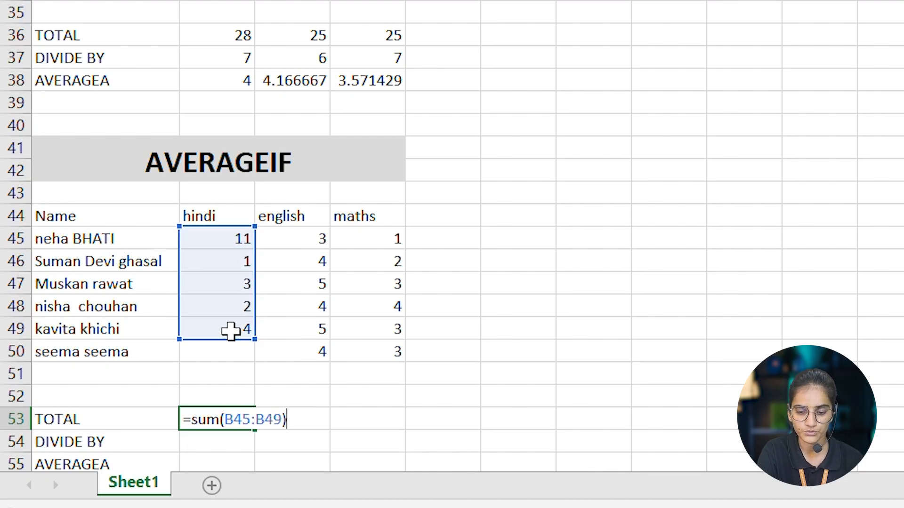
pyautogui.press('Return')
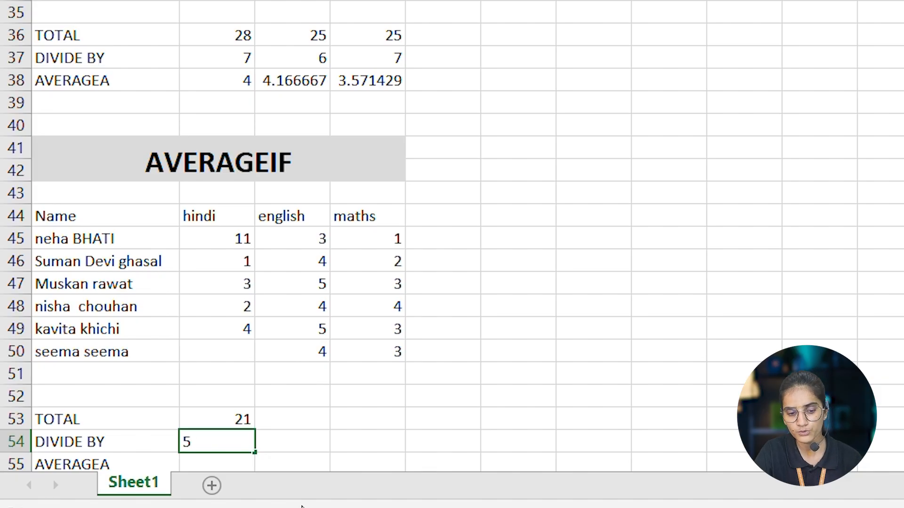
pyautogui.click(229, 462)
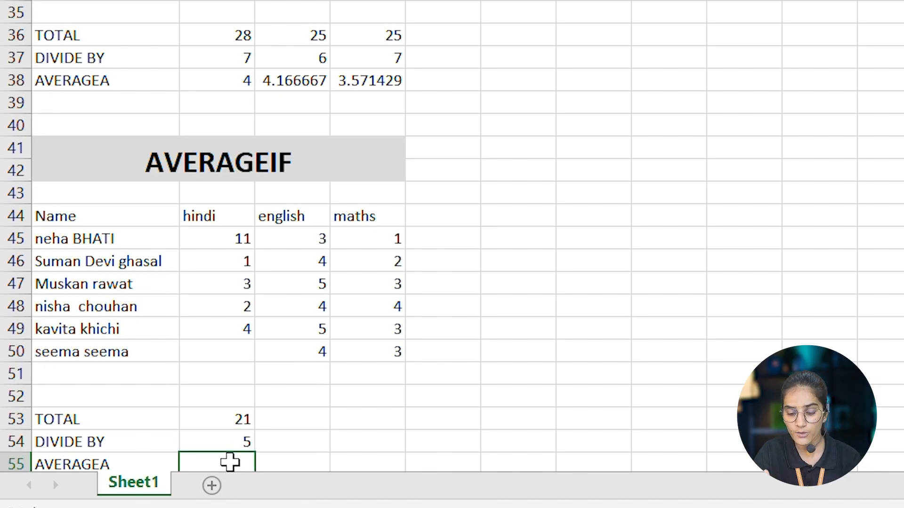
# Calculate the average of the hindi marks greater than 2 in cell B55 with the formula =AVERAGEIF(B45:B49,">2")
pyautogui.press('Return')
pyautogui.press('Up')
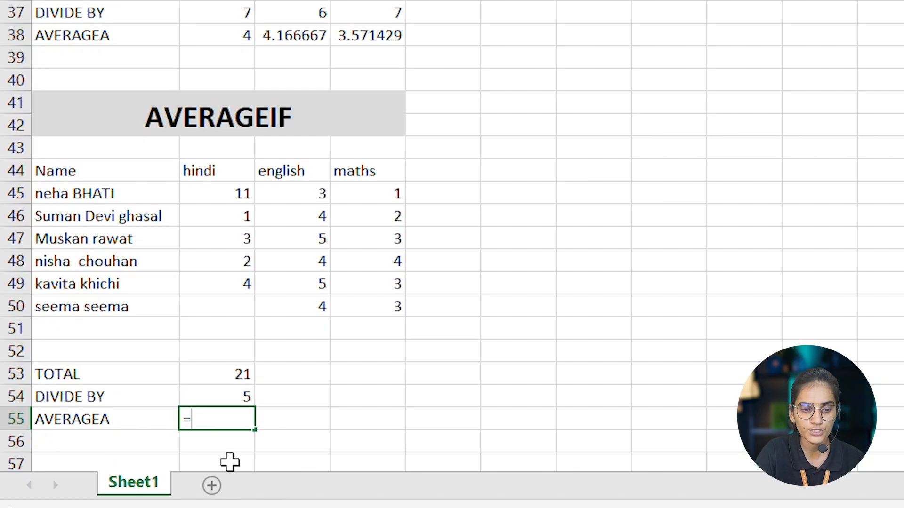
pyautogui.write('=av')
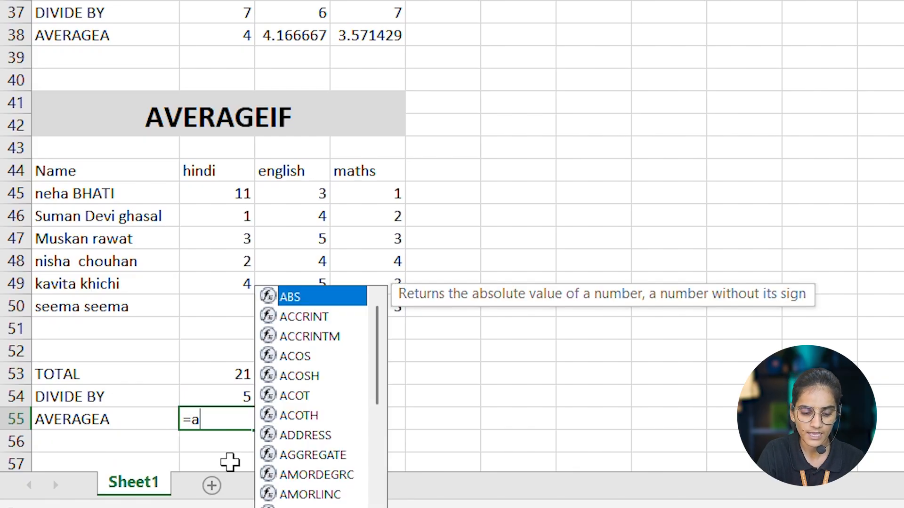
pyautogui.press('Down')
pyautogui.press('Down')
pyautogui.press('Down')
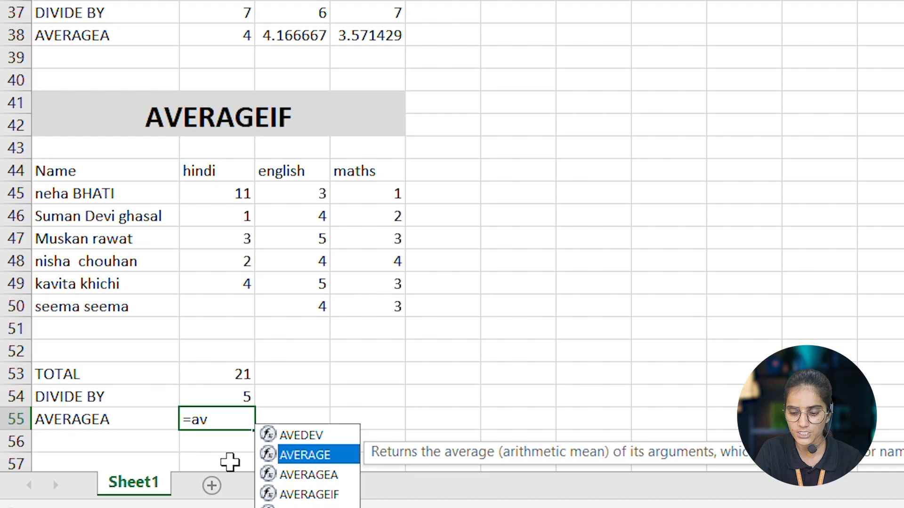
pyautogui.press('Tab')
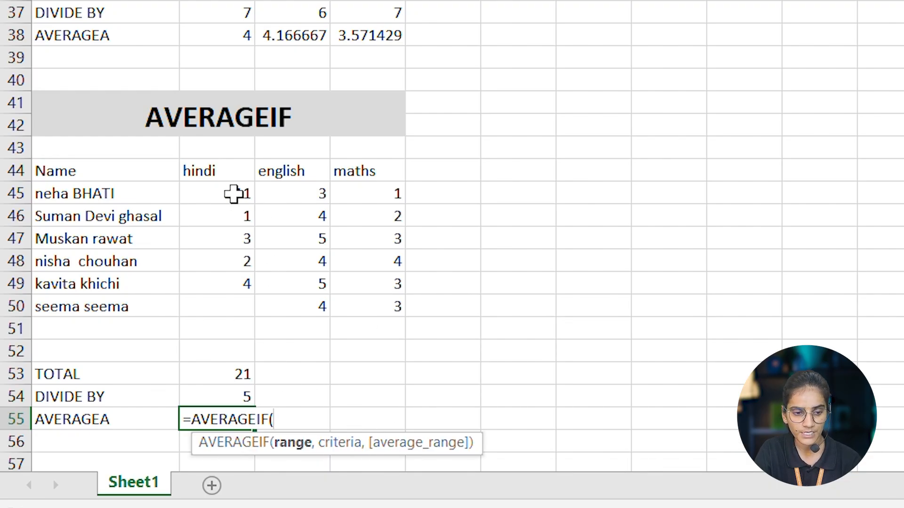
pyautogui.moveTo(234, 193); pyautogui.dragTo(240, 283)
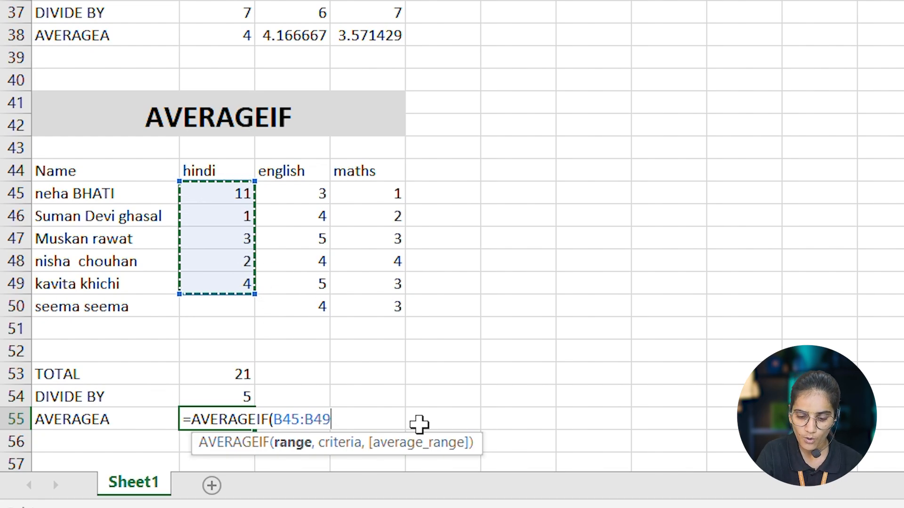
pyautogui.write(',">2')
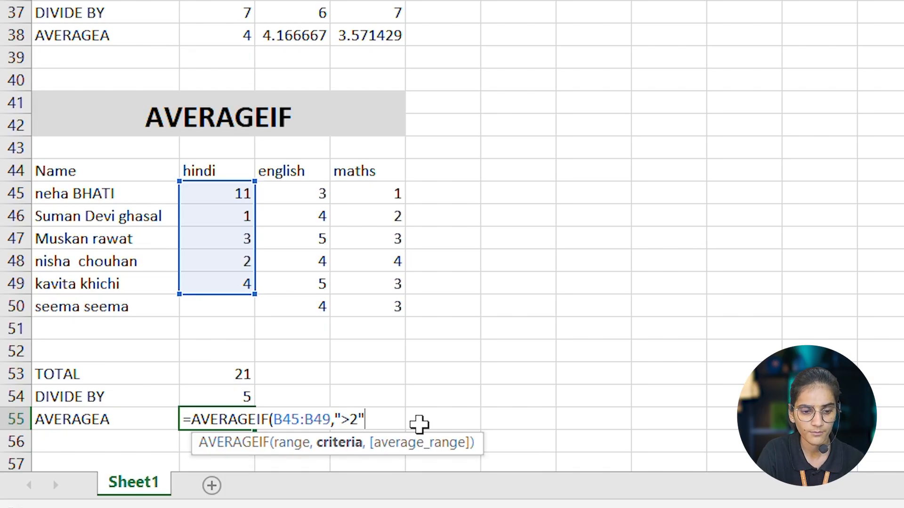
pyautogui.write(')')
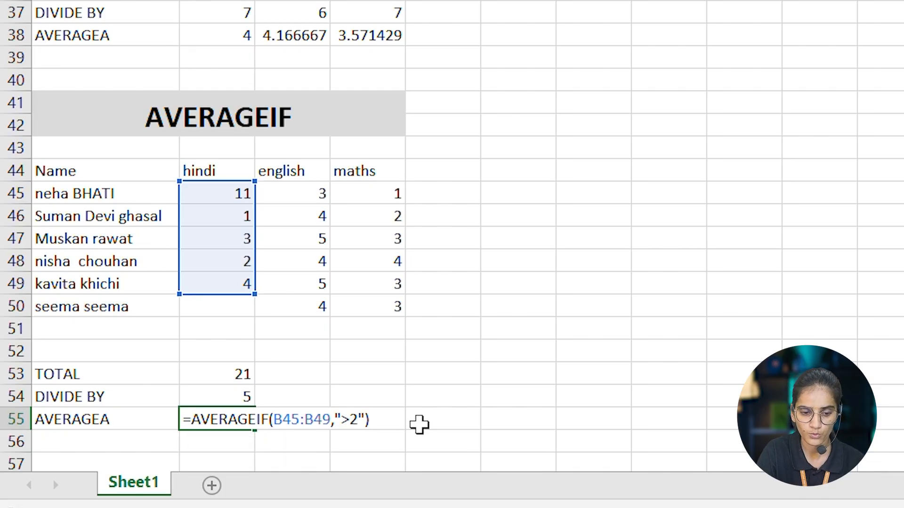
pyautogui.press('Return')
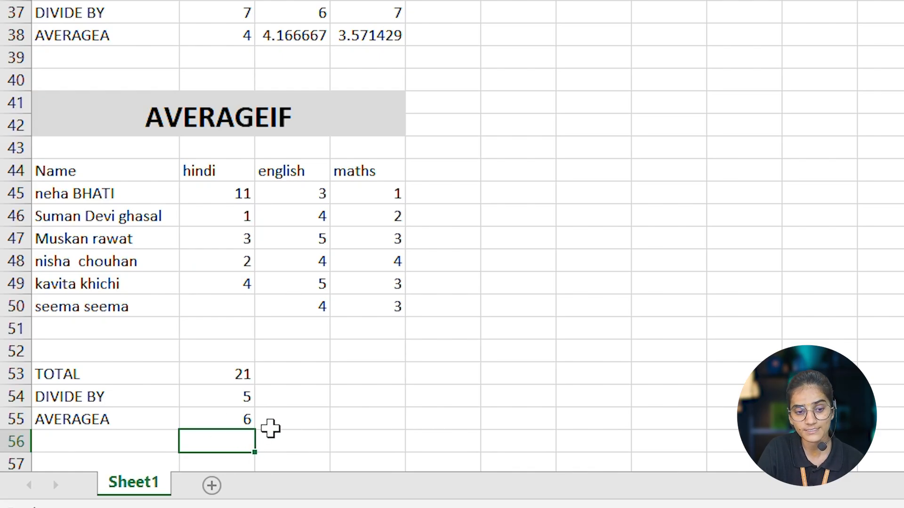
pyautogui.click(246, 424)
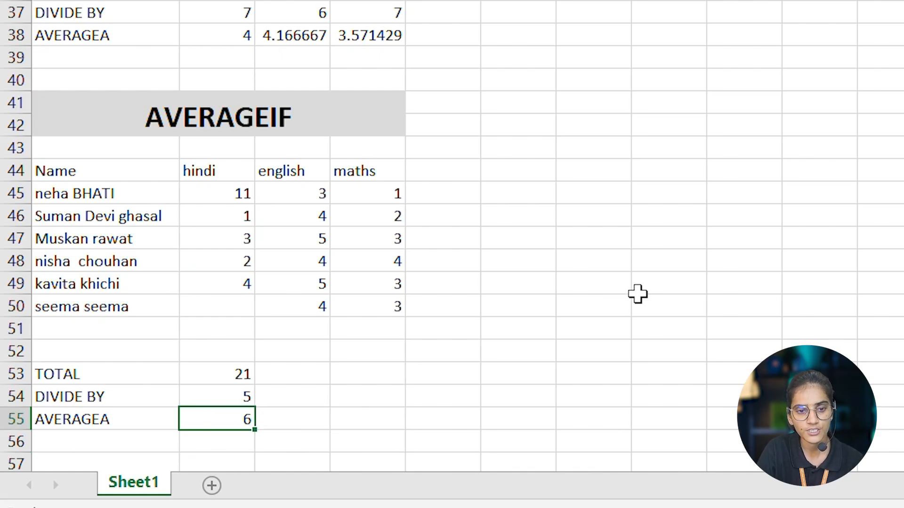